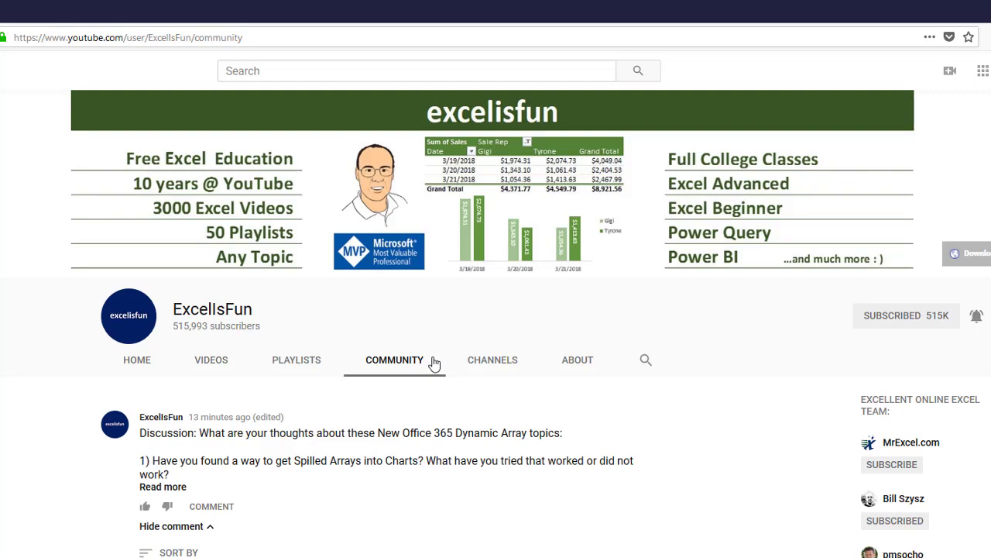
Expand the Dynamic Array discussion post and vote "Office 365 Insider Edition & I have tried Dynamic Arrays" in the Excel version poll.
left_click(163, 486)
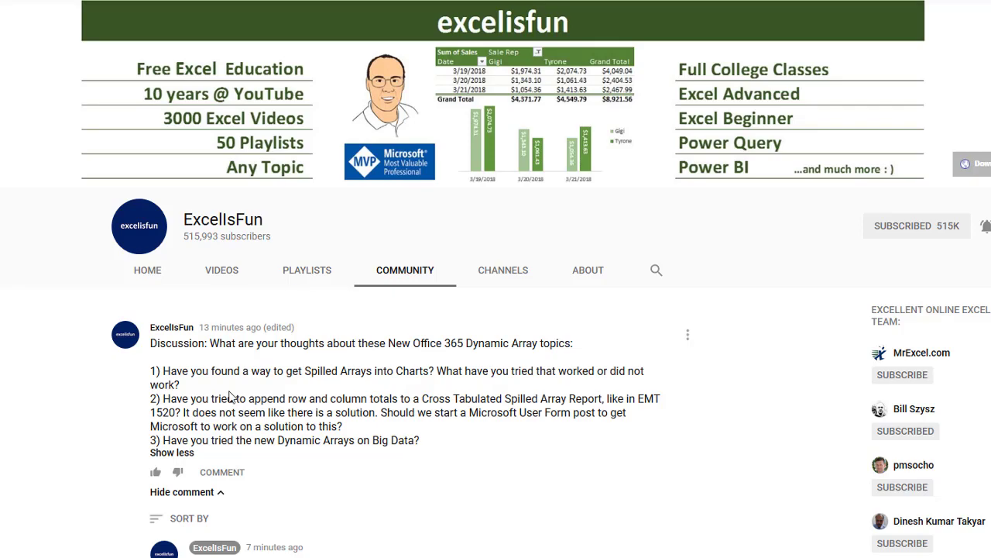
scroll(233, 400, "down", 10)
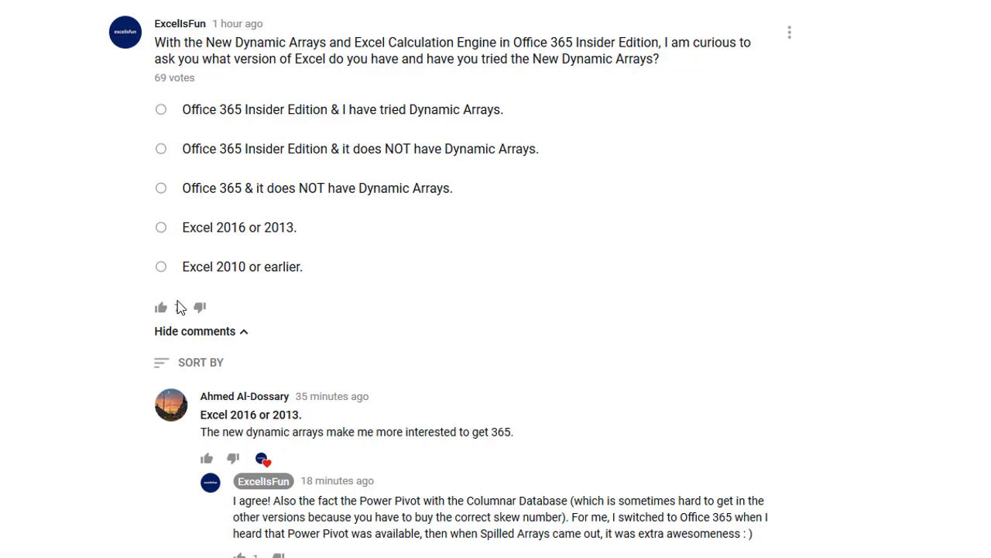
left_click(163, 113)
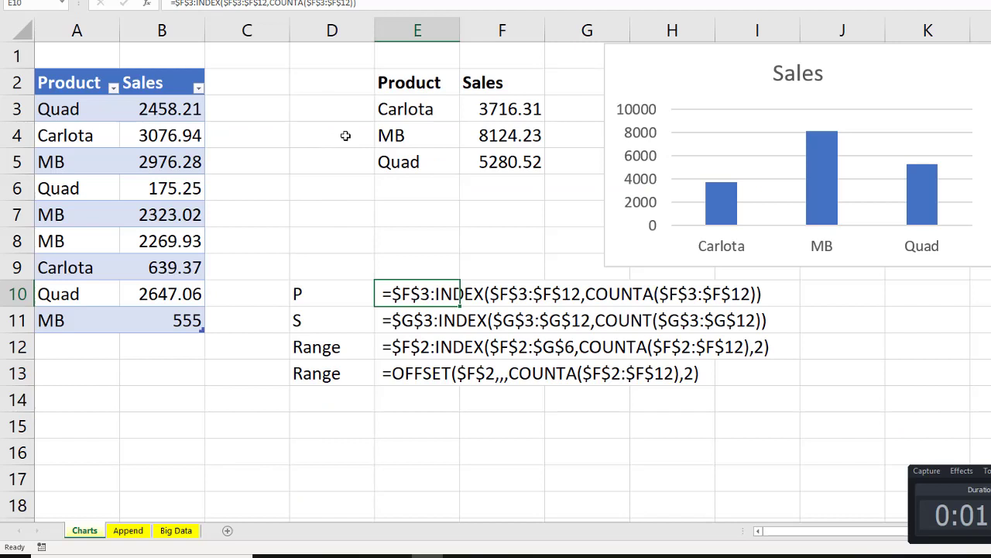
In Excel, inspect the spilled array formulas in E3 and F3 and the source range of the Sales chart.
double_click(401, 112)
key("Escape")
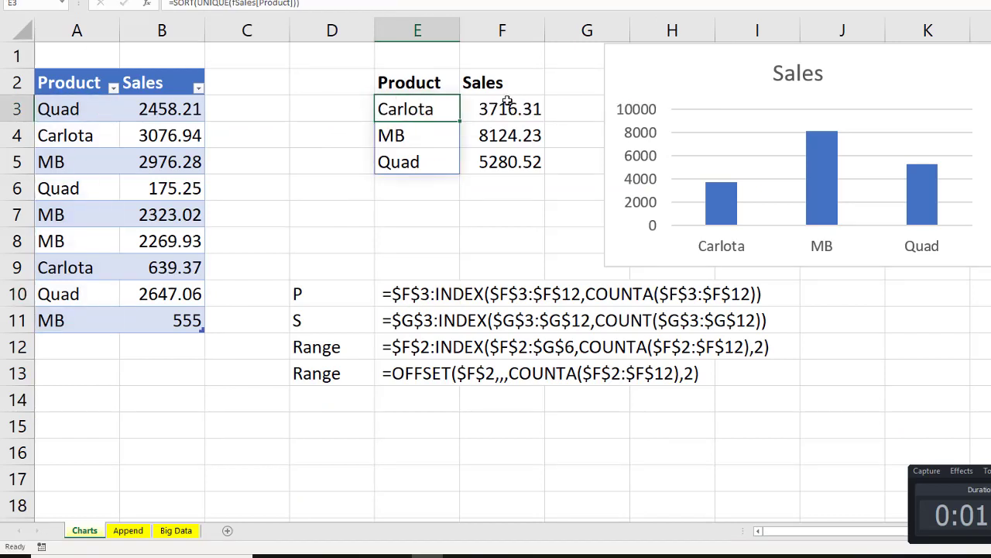
double_click(507, 108)
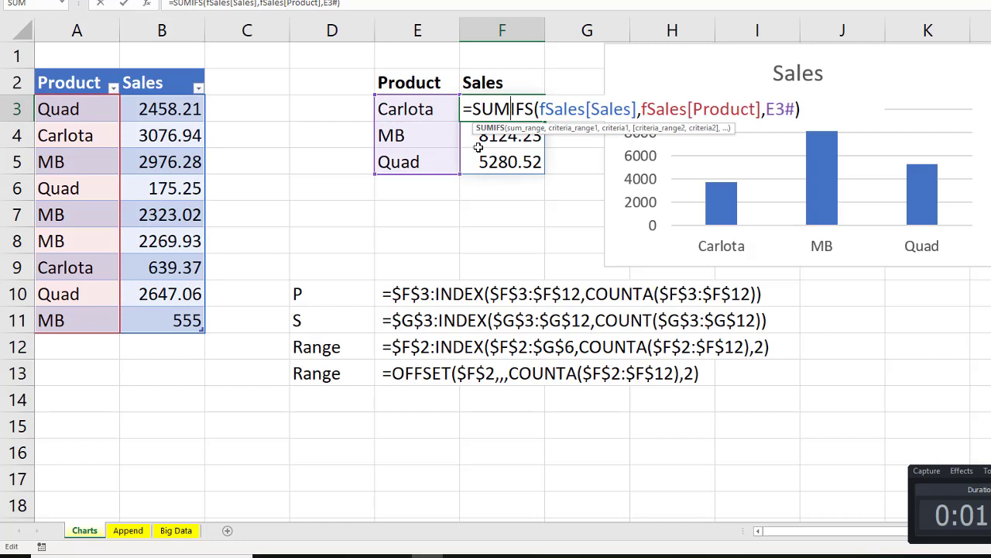
key("Escape")
left_click(704, 70)
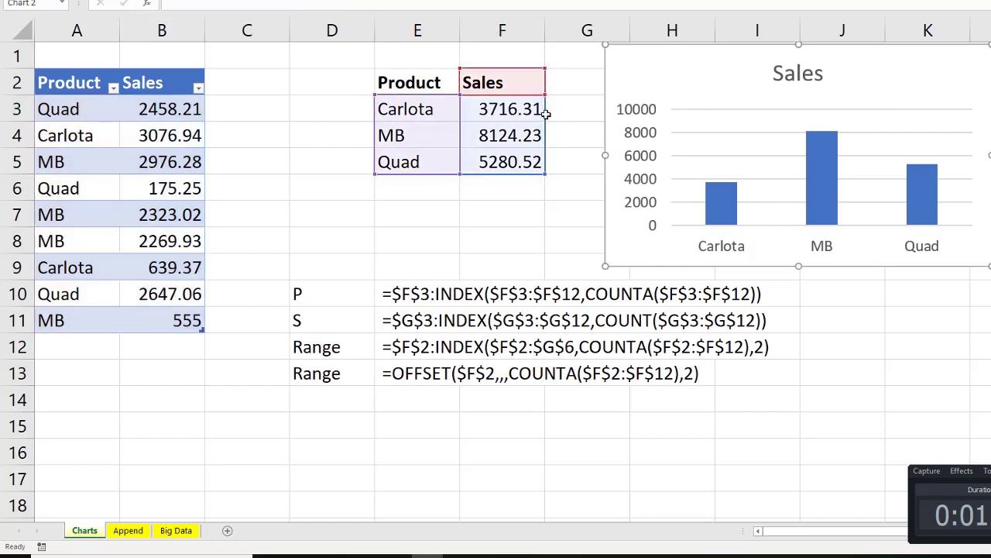
key("Escape")
Replace the product in cell A11 of the sales table with Sunshine.
left_click(89, 317)
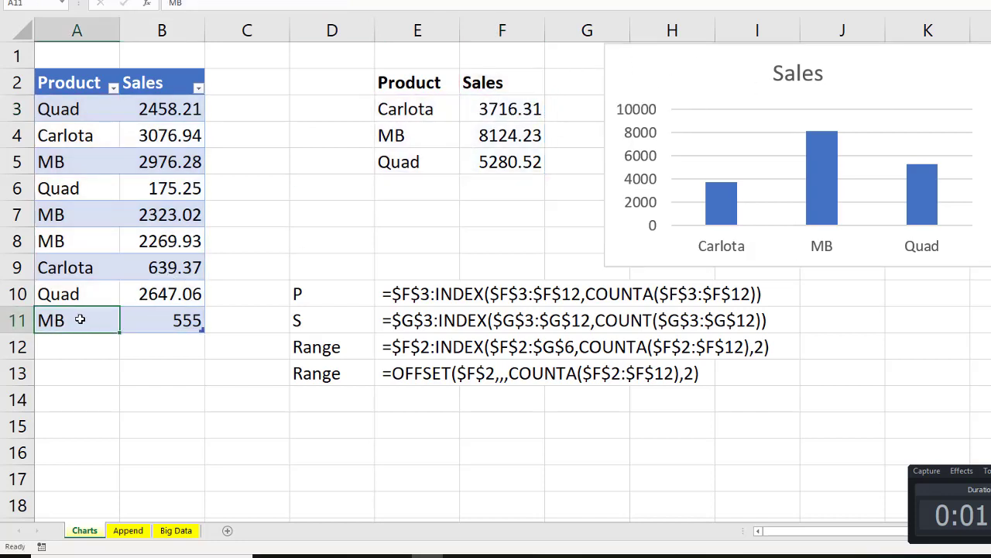
type("Sunshine")
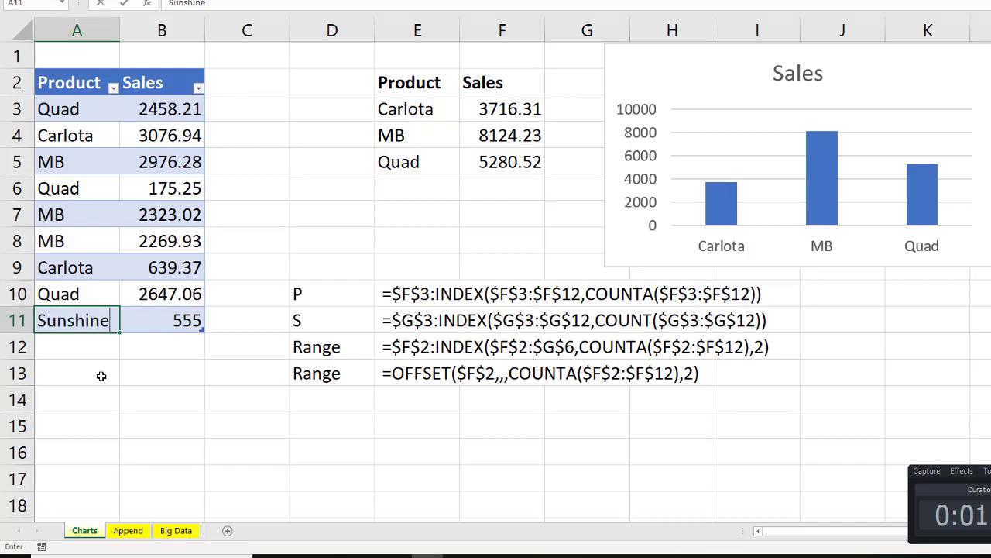
key("Return")
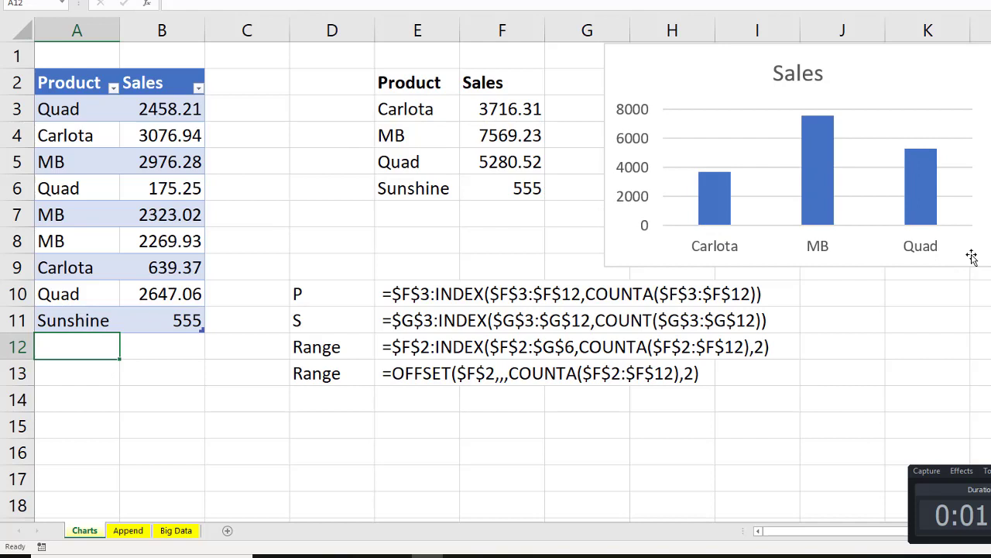
Try to set the Sales chart's series values to the spilled range reference =Charts!$F$3#.
left_click(768, 154)
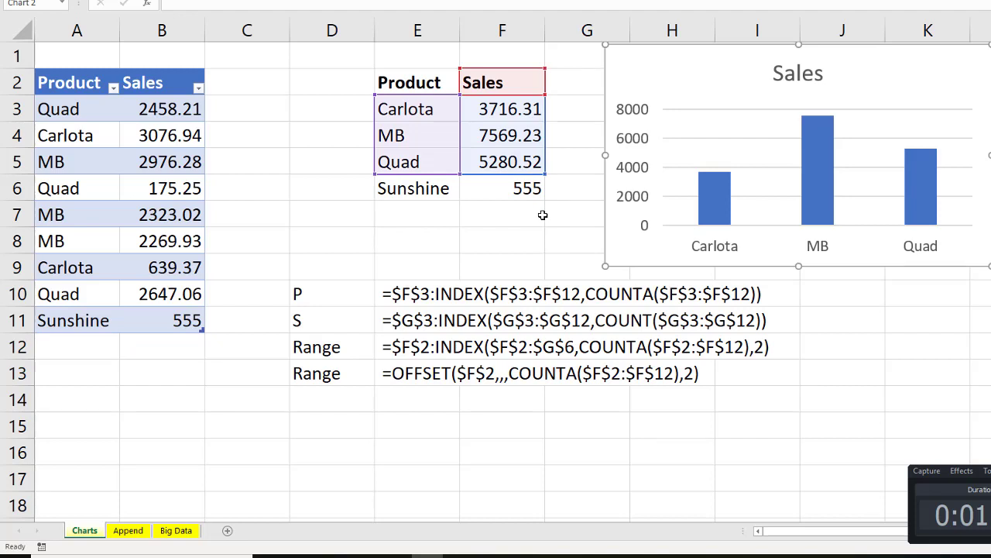
right_click(670, 84)
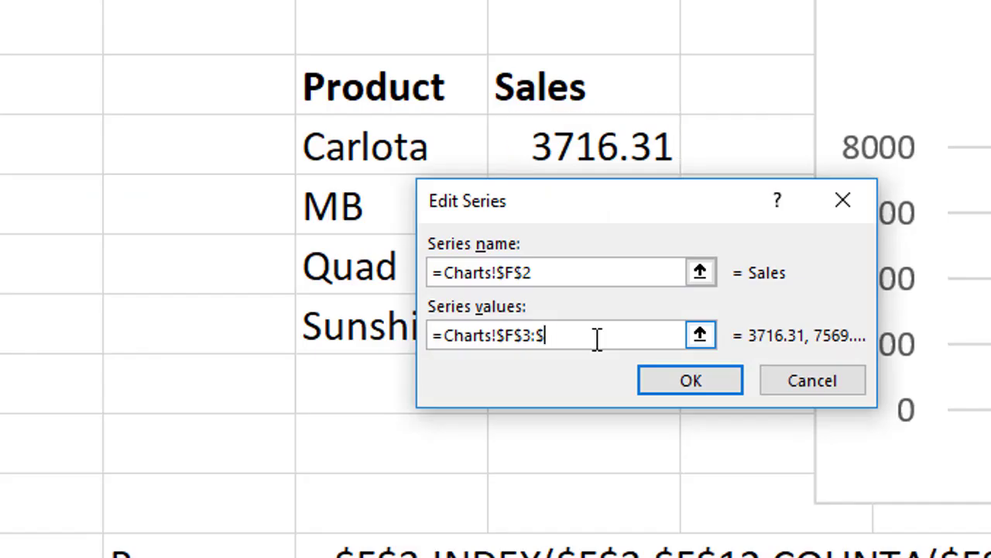
key("BackSpace")
type("#")
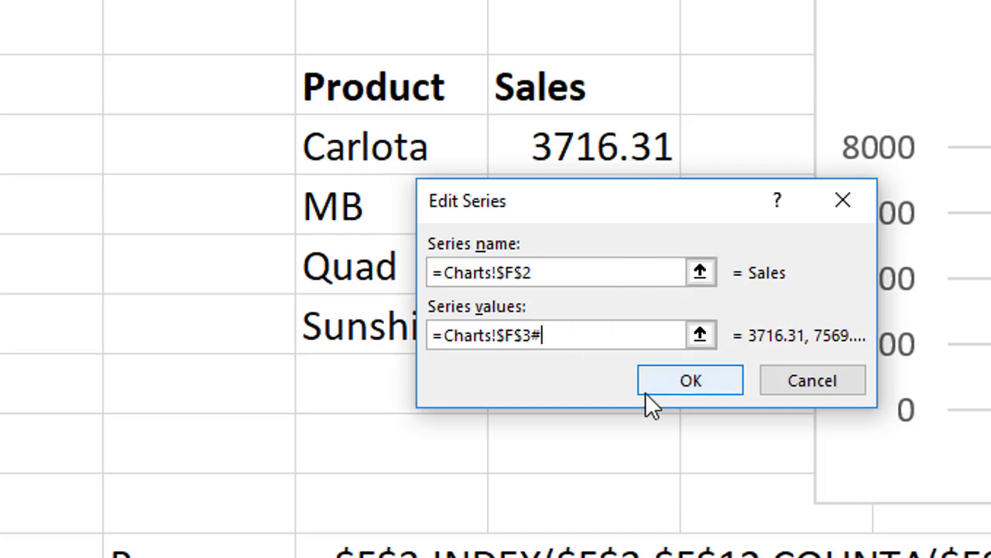
left_click(669, 381)
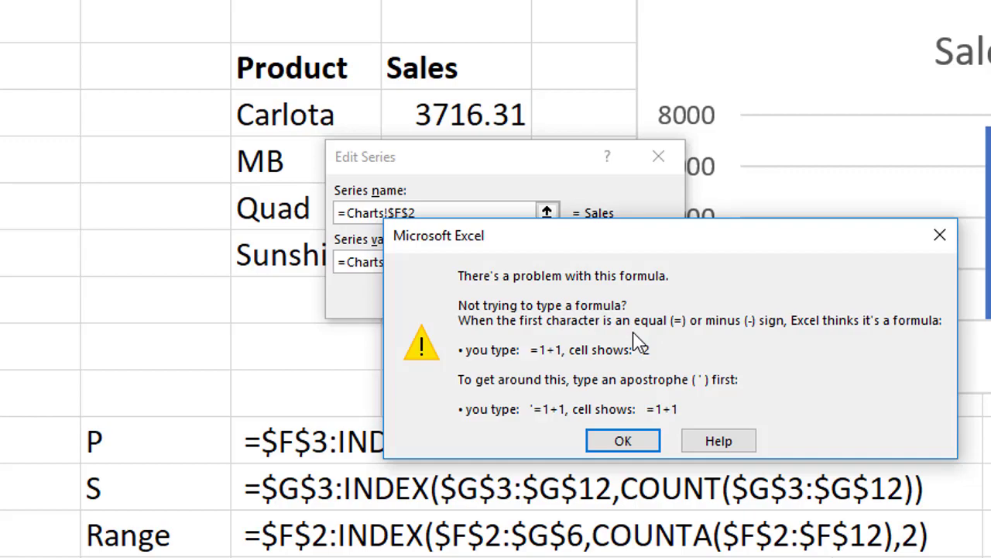
left_click(622, 440)
left_click(612, 299)
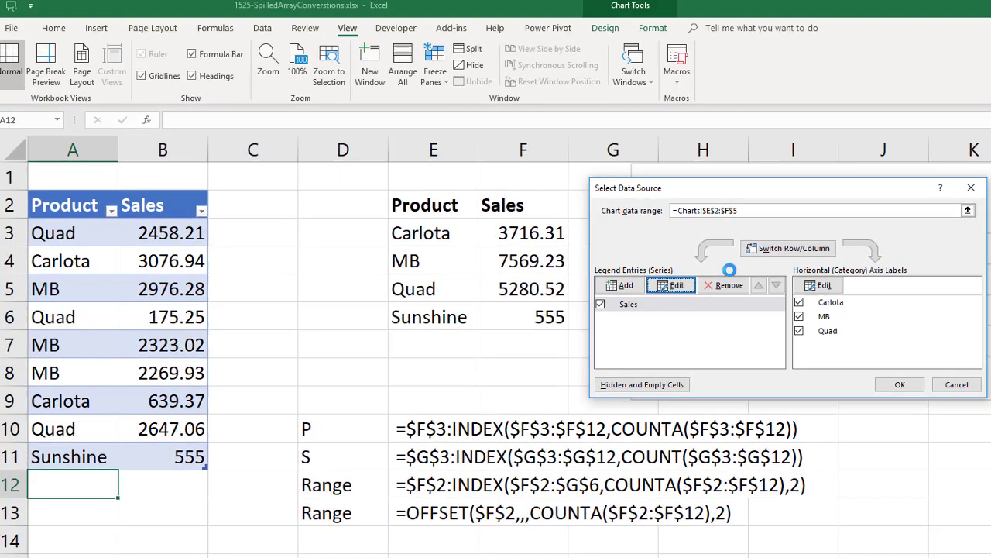
key("Return")
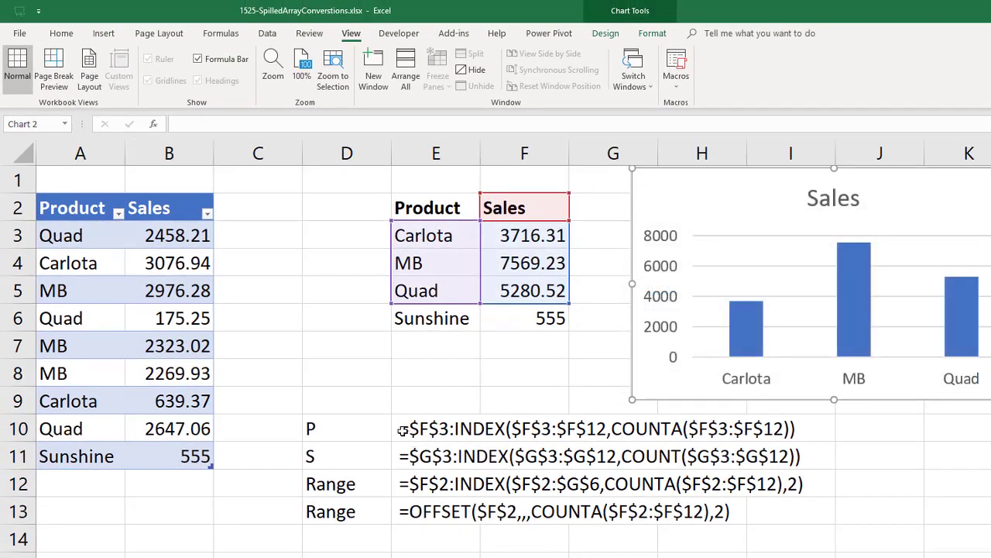
Examine the INDEX formula in cell E10 and the workbook's defined names in the Name Manager.
left_click(403, 430)
double_click(462, 434)
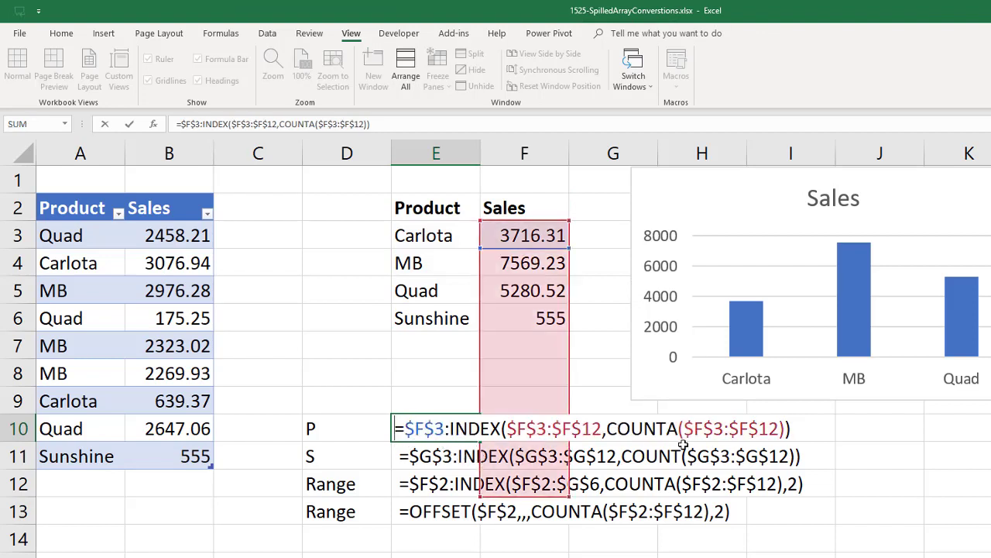
key("Escape")
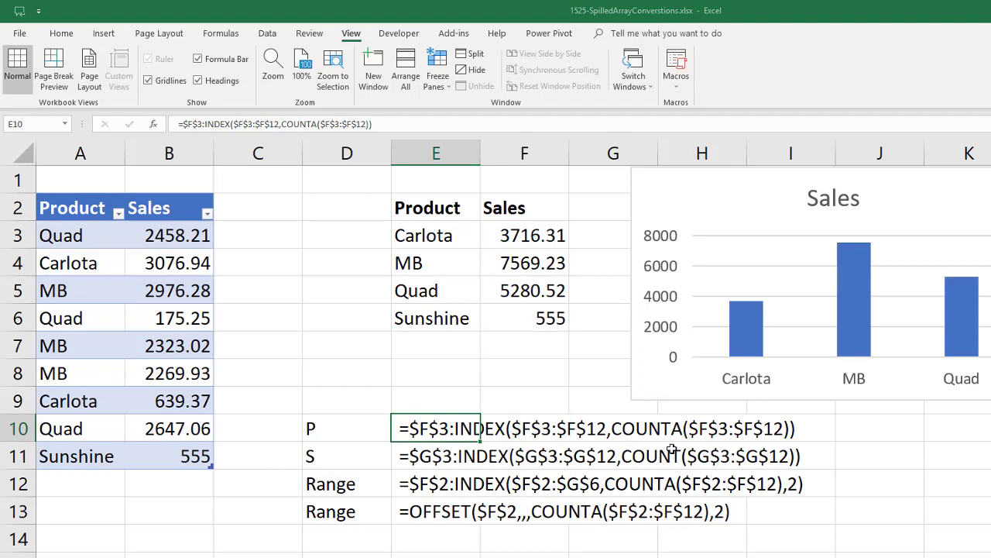
key("ctrl+F3")
left_click_drag(744, 137, 705, 293)
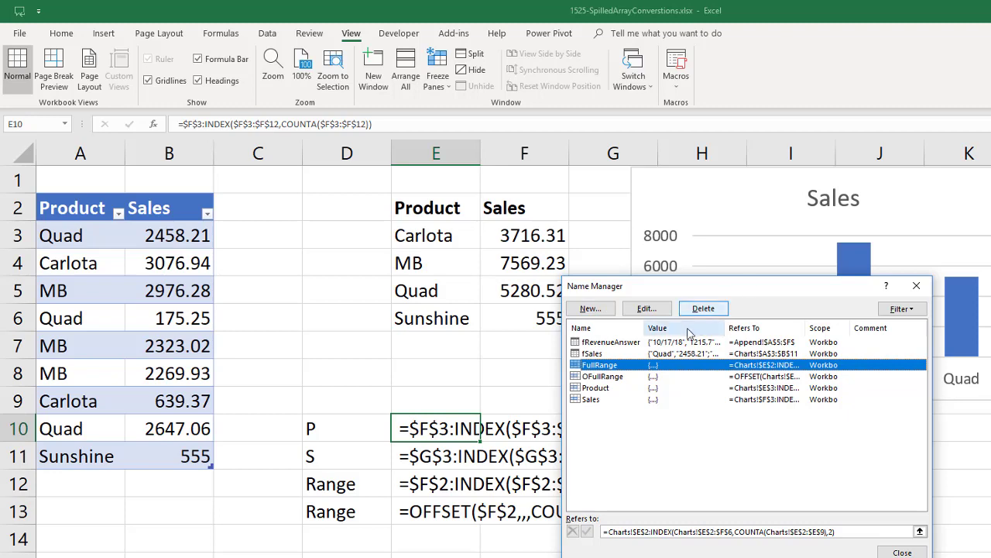
key("Escape")
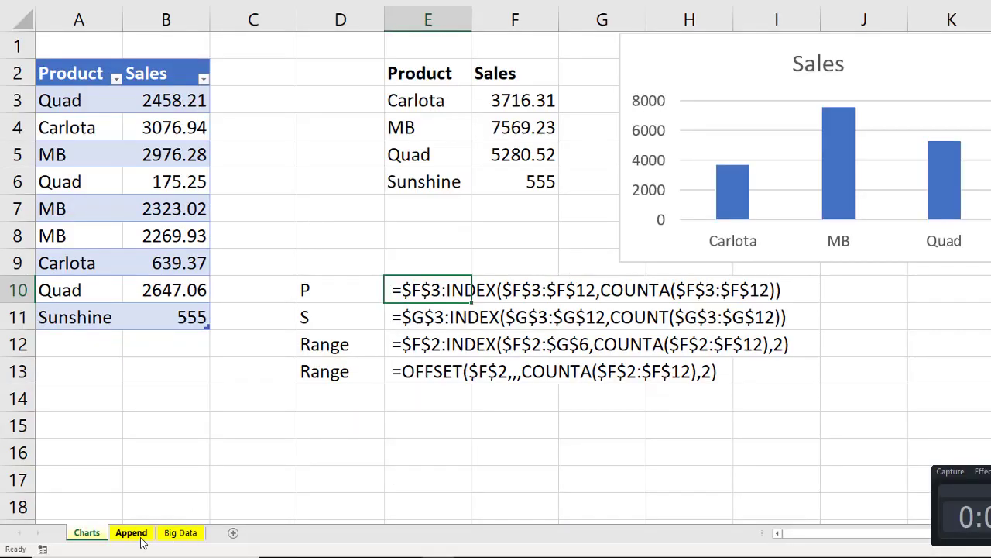
Inspect the SUMIFS formula in cell I10 of the cross-tabulated report on the Append sheet.
left_click(138, 536)
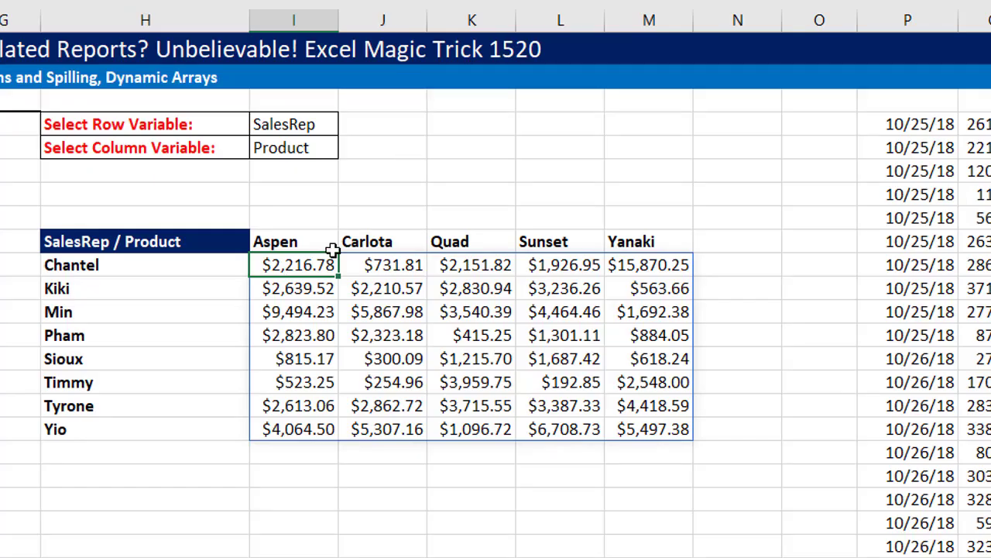
double_click(284, 260)
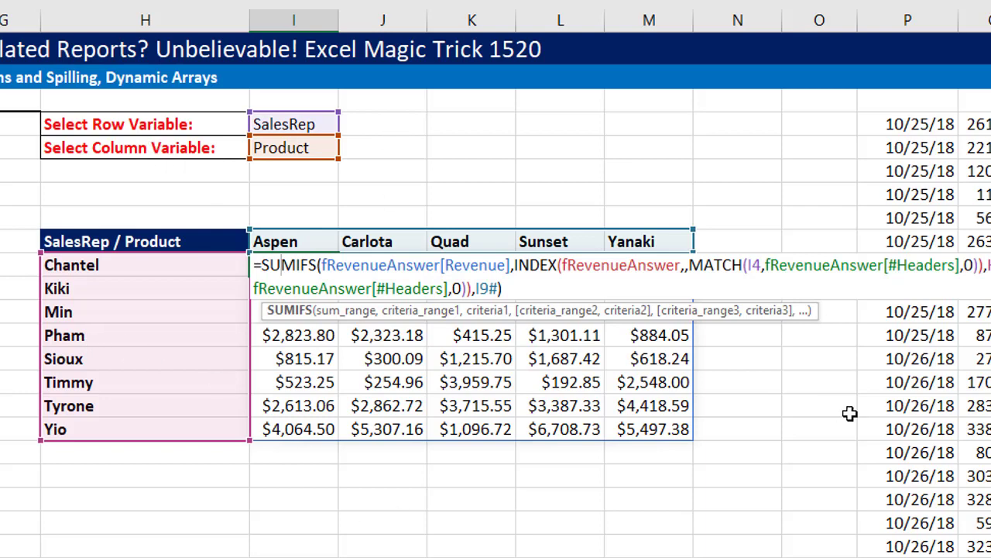
key("Escape")
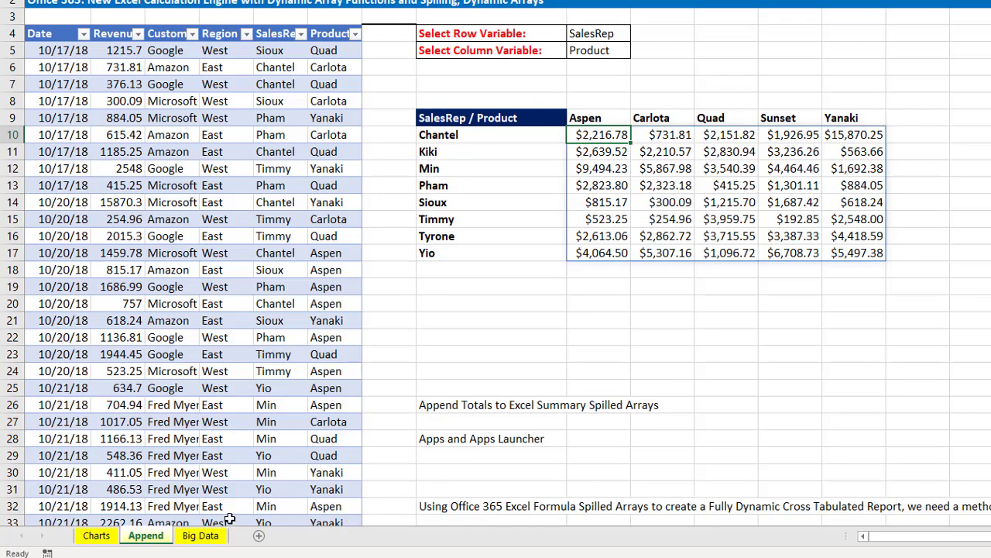
Replace the sales rep in cell B4 of the Big Data sheet with a new rep's first name.
left_click(203, 536)
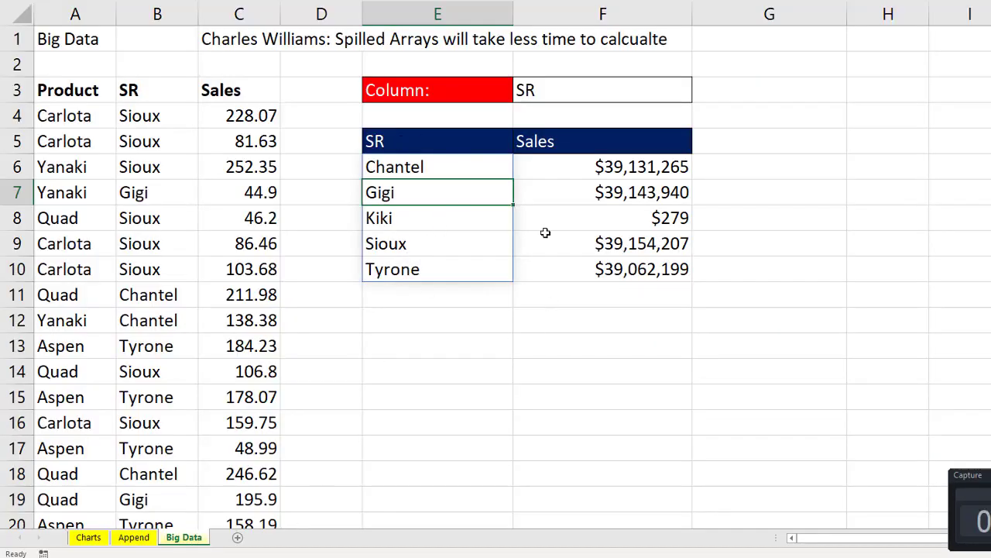
left_click(166, 114)
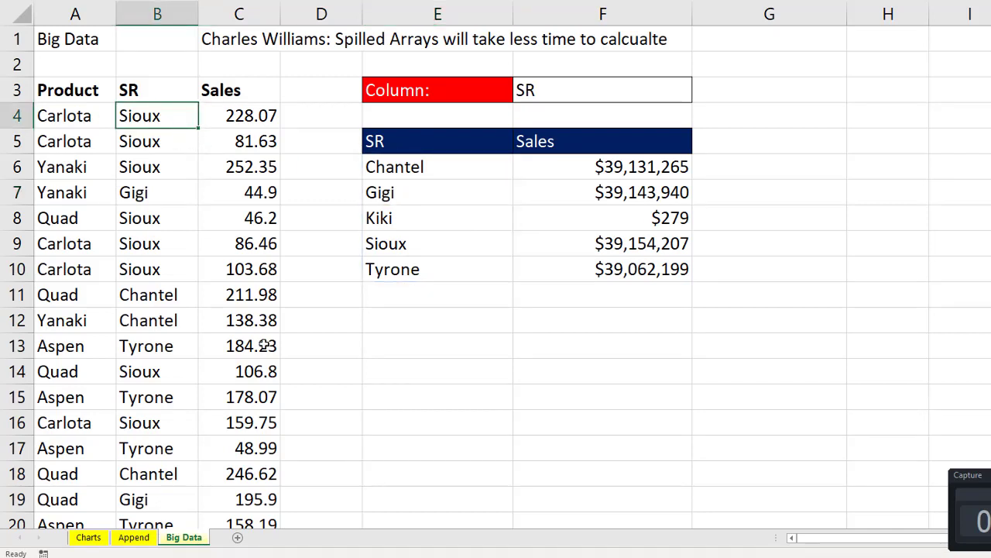
type("Tom")
key("Return")
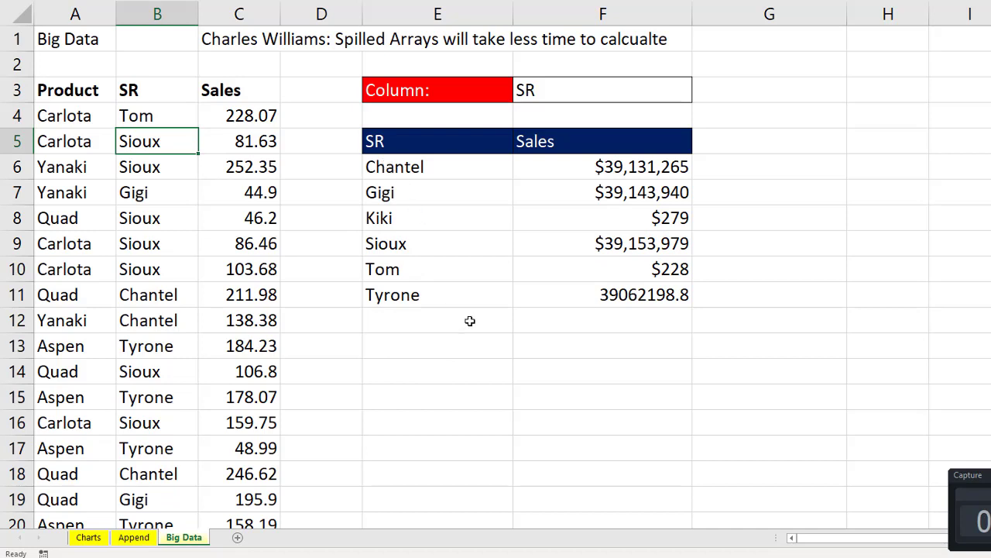
Set the report's Column selector in F3 to Product and open the Sales formula in F6.
left_click(682, 91)
left_click(698, 95)
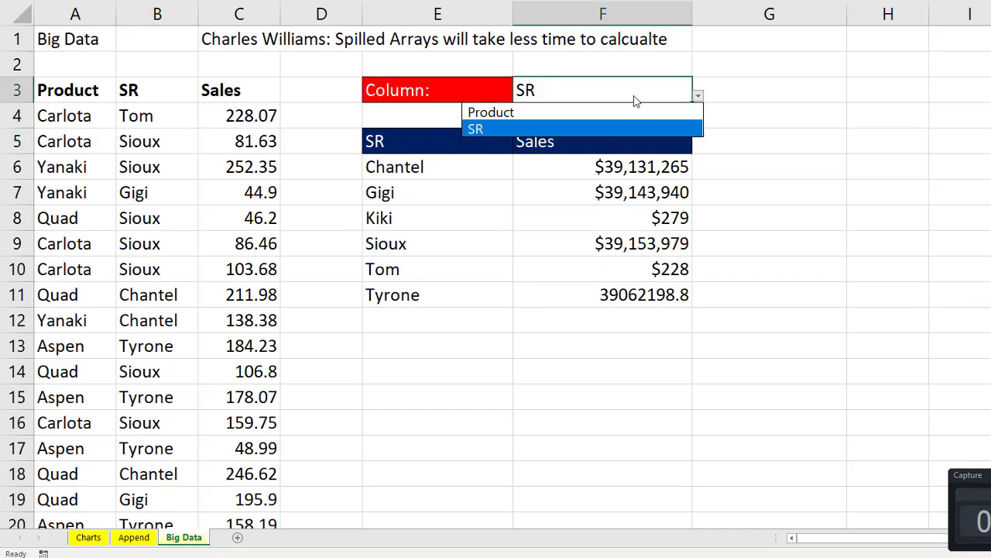
left_click(536, 112)
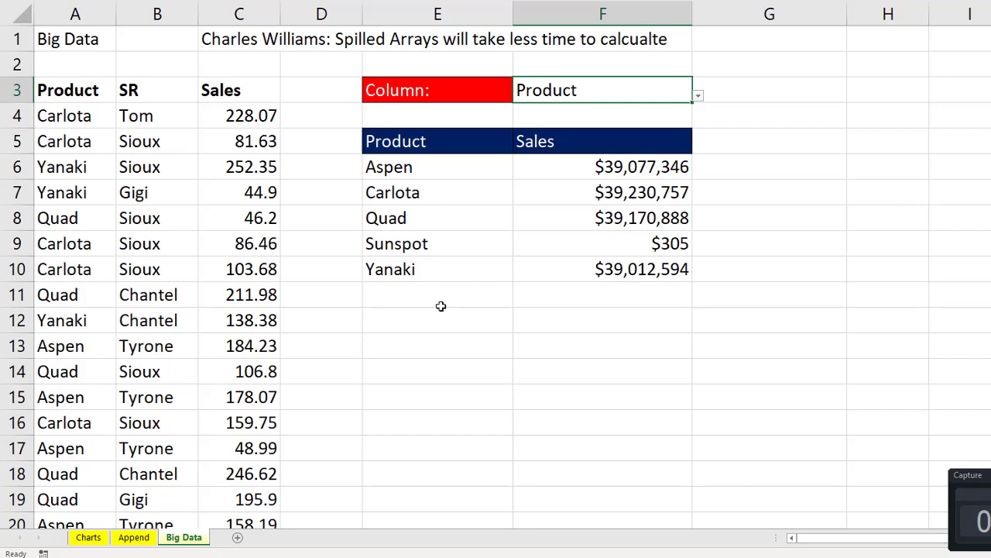
double_click(586, 169)
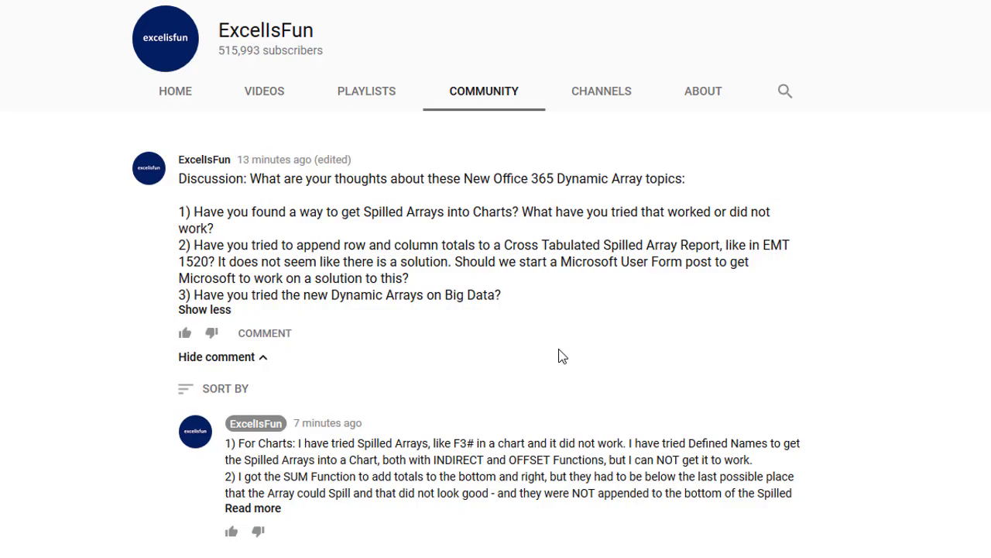
In the YouTube Community page, review the Excel version poll's results and the Dynamic Array discussion questions.
scroll(581, 372, "down", 4)
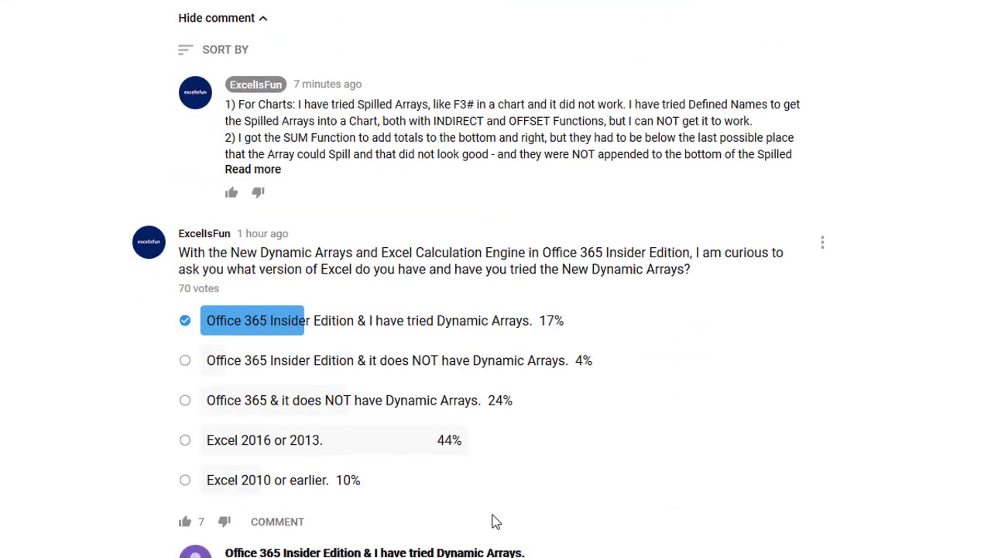
scroll(462, 464, "up", 6)
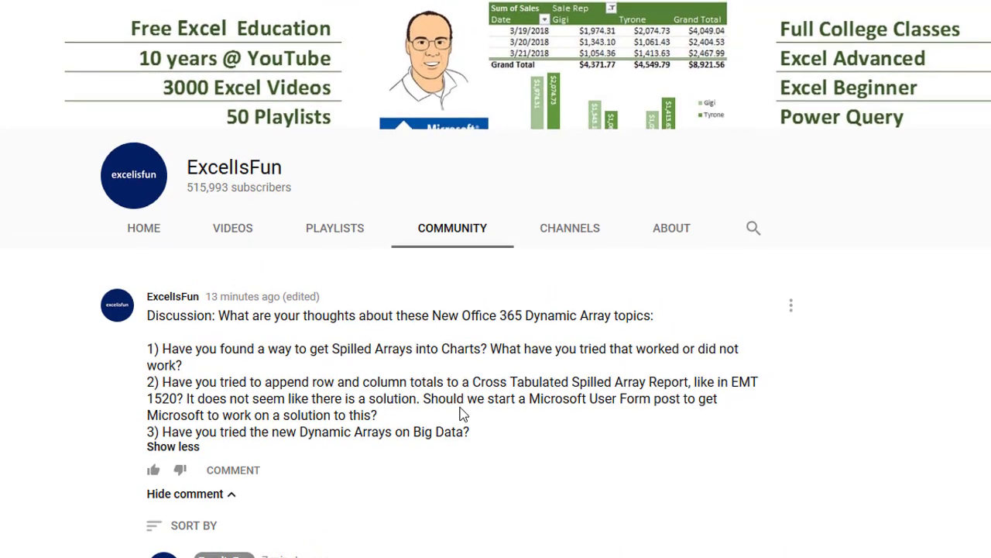
scroll(462, 413, "up", 1)
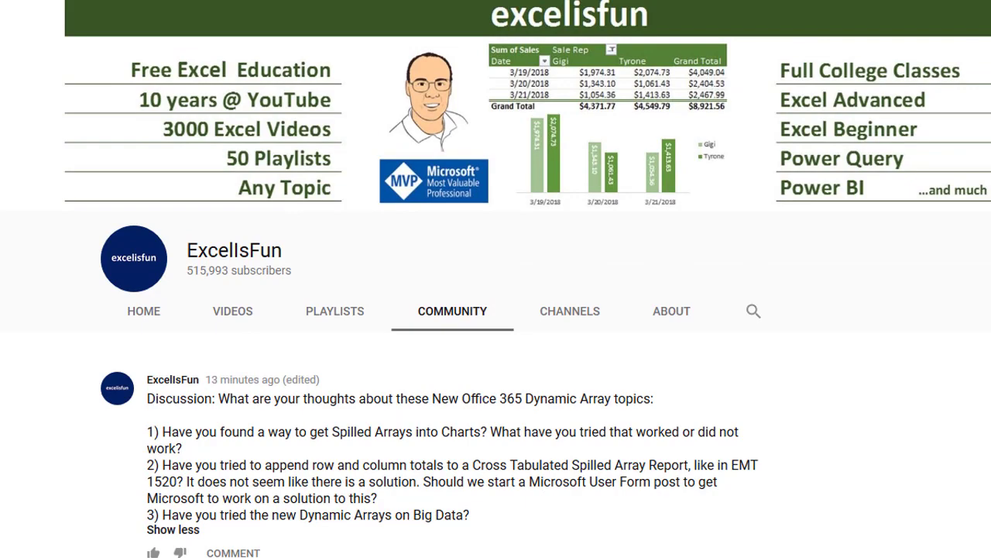